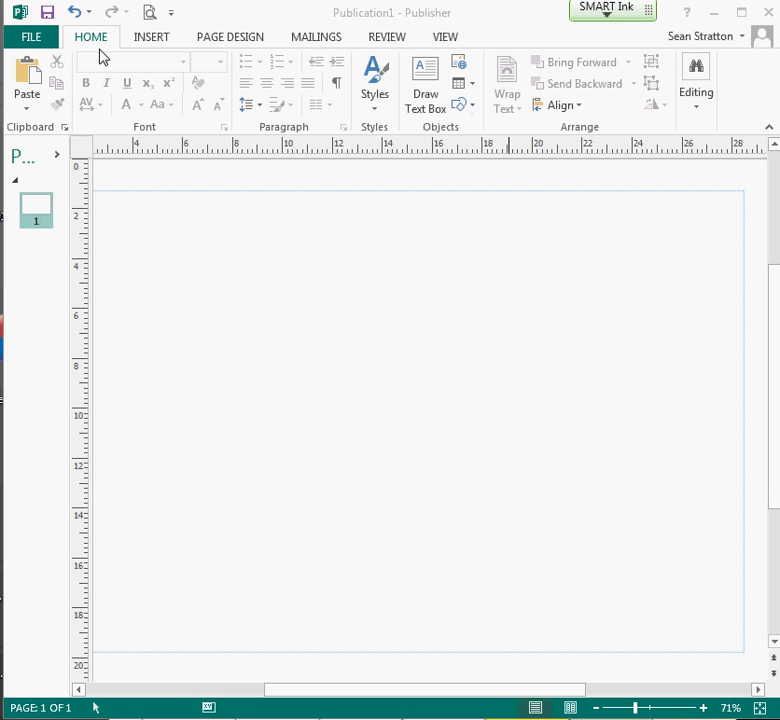
Draw a rounded rectangle about 16.77 × 9.23 cm across the middle of the page
click(473, 108)
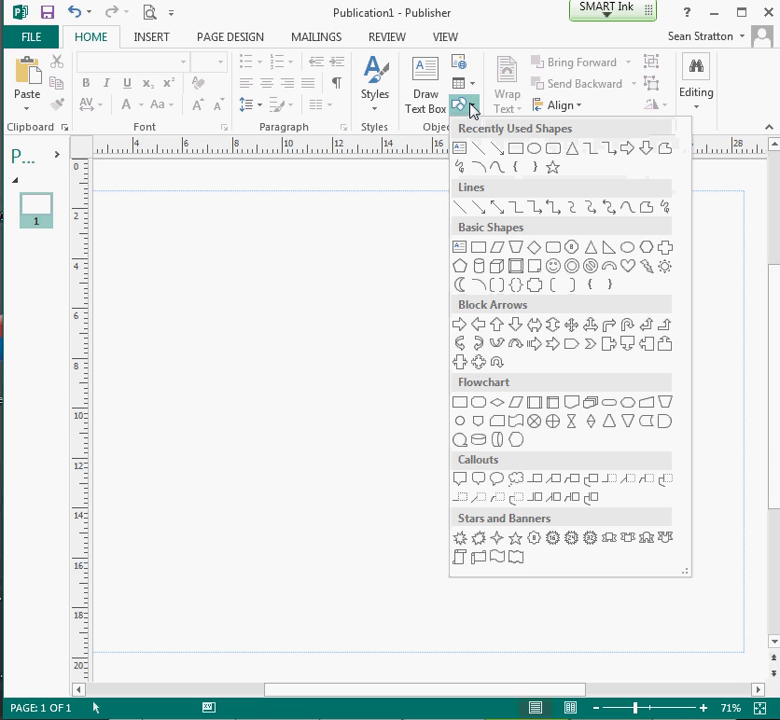
click(551, 149)
mouse_move(204, 286)
mouse_down()
mouse_move(281, 341)
mouse_move(621, 517)
mouse_up()
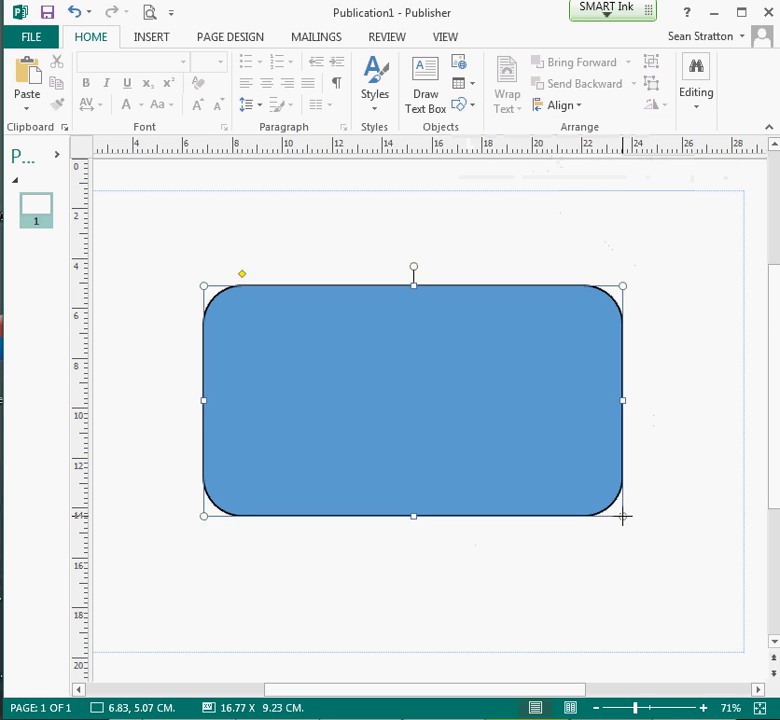
drag(416, 418, 414, 414)
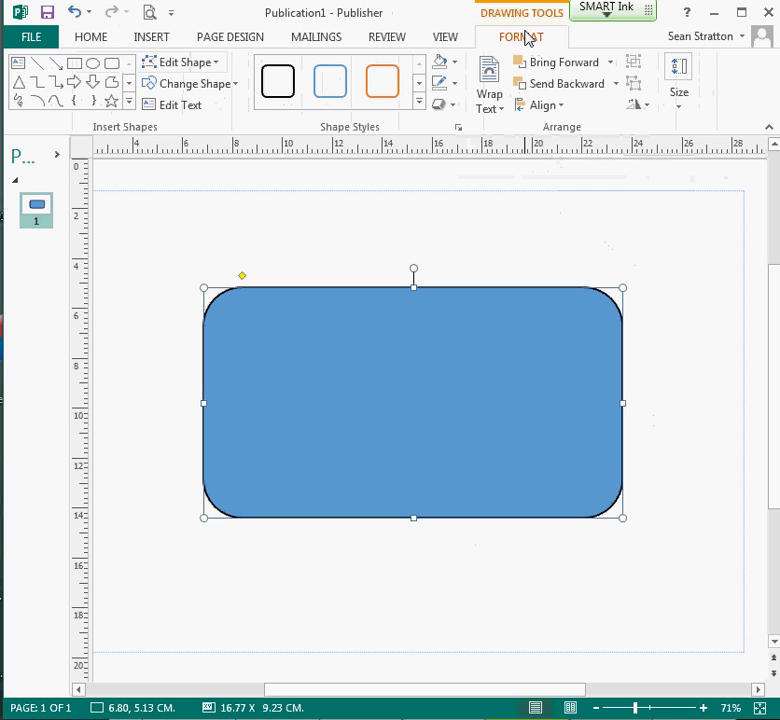
Open the More Gradients settings and set the gradient direction to Linear Right
click(456, 64)
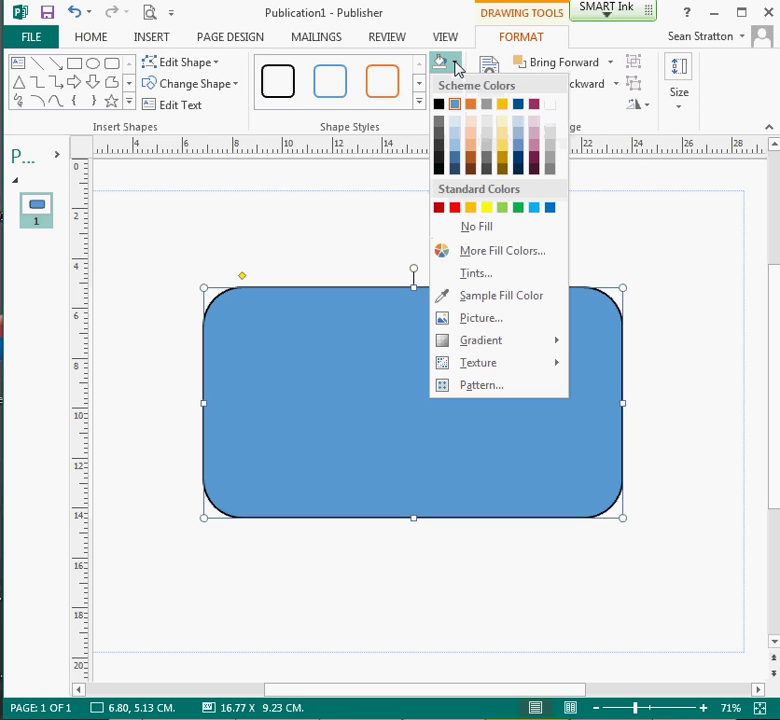
mouse_move(552, 345)
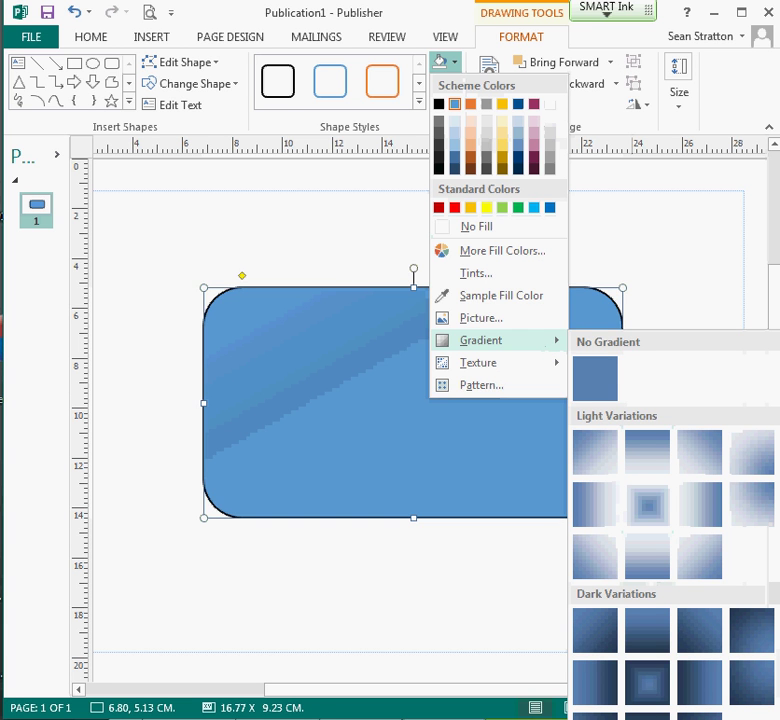
click(620, 715)
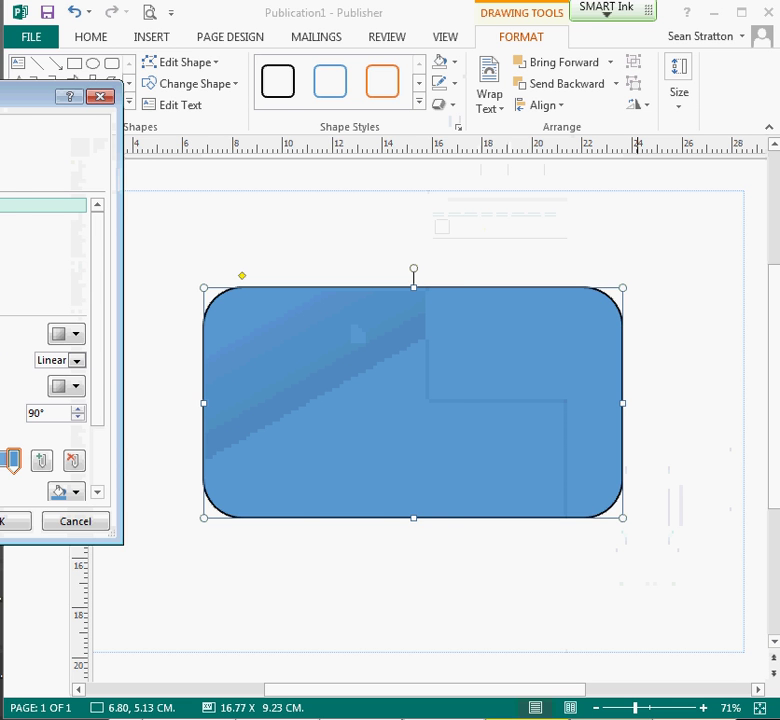
drag(2, 103, 284, 185)
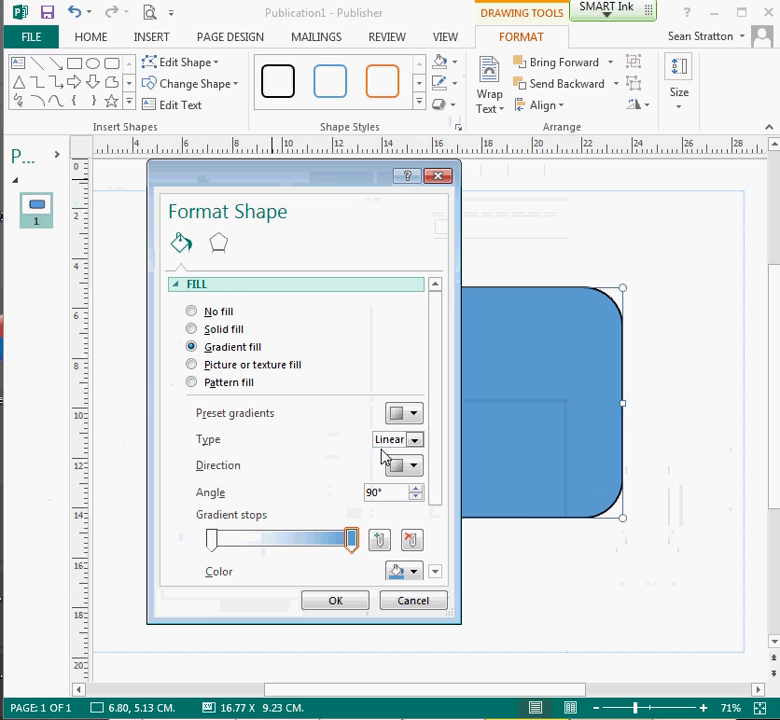
click(416, 416)
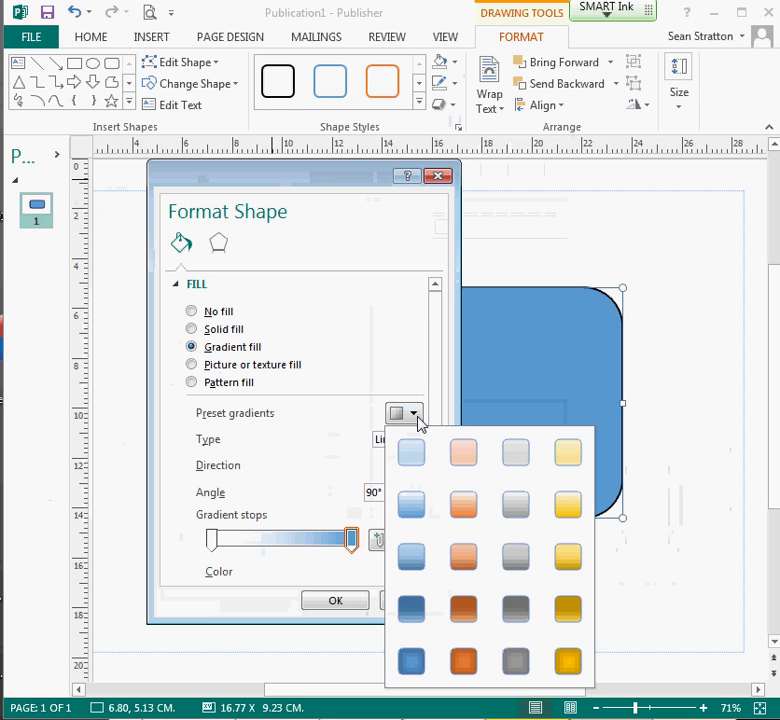
click(418, 418)
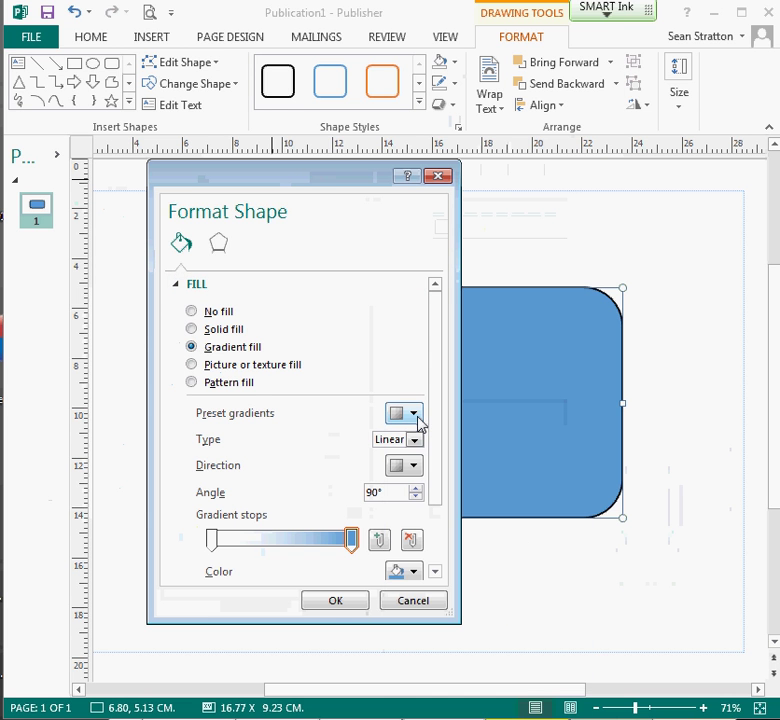
click(413, 466)
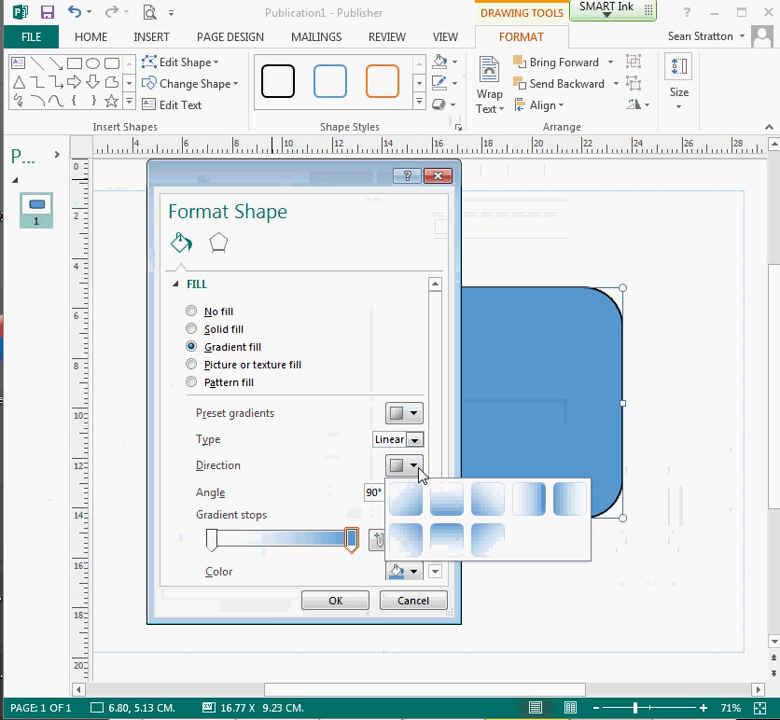
click(528, 510)
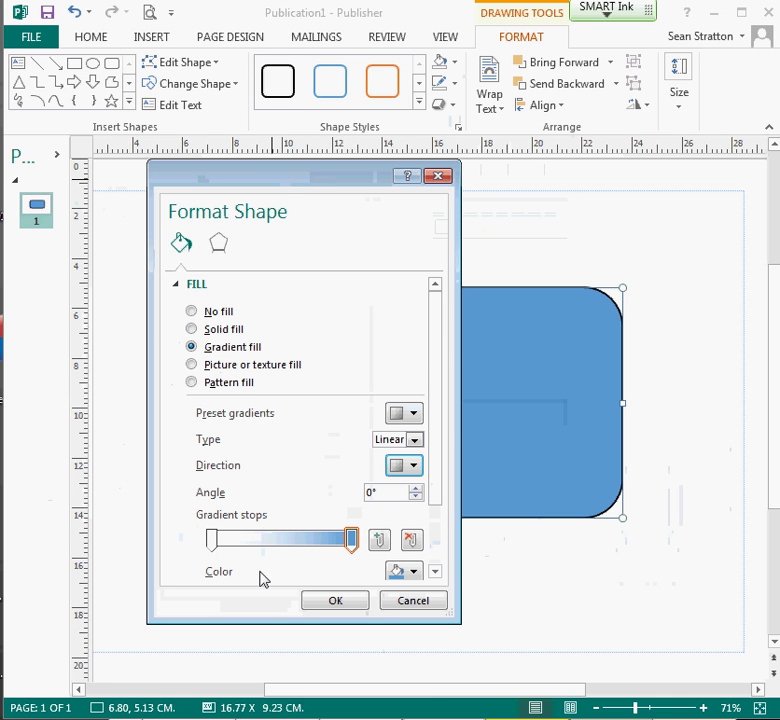
drag(302, 185, 448, 201)
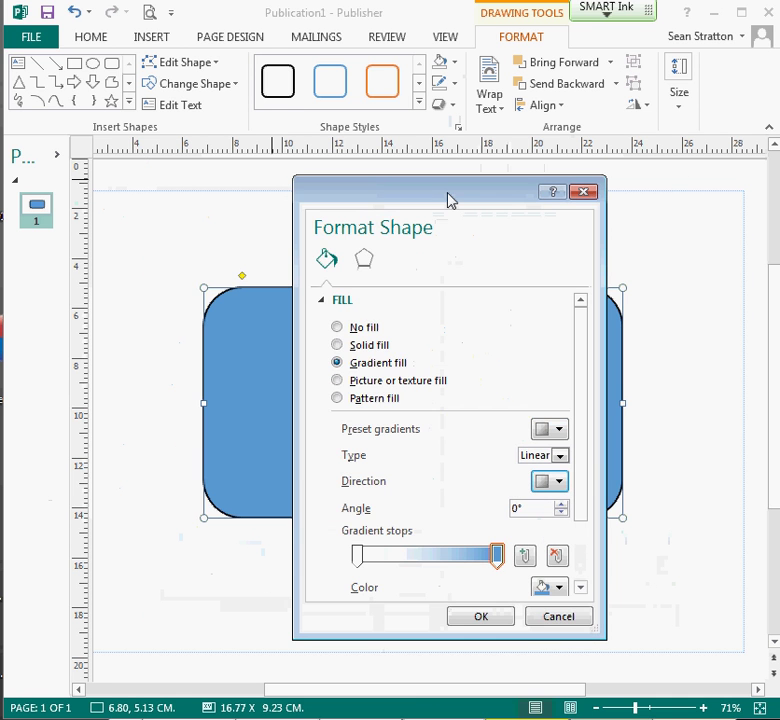
Make the left gradient stop red and the right stop blue, then apply the fill
click(357, 555)
drag(578, 448, 578, 501)
click(558, 505)
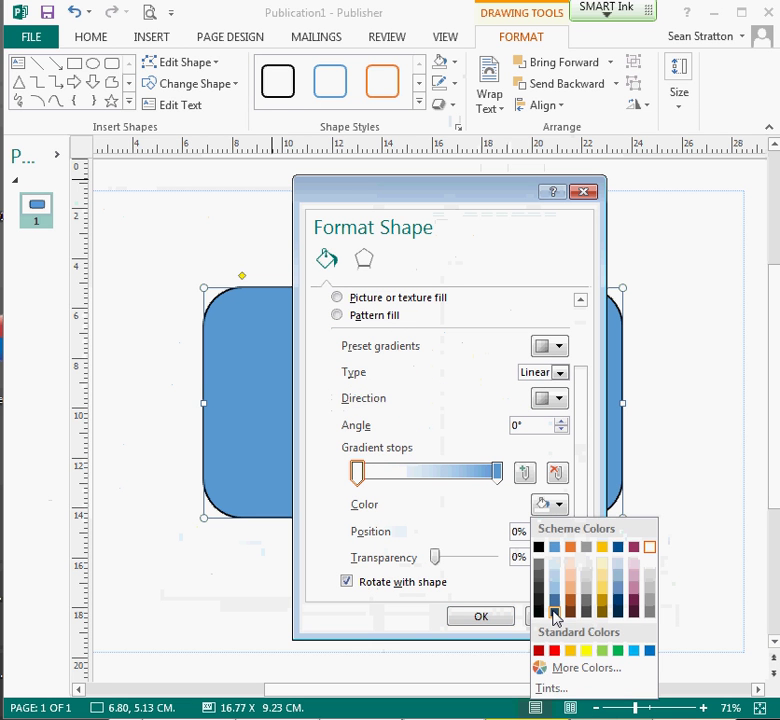
click(554, 651)
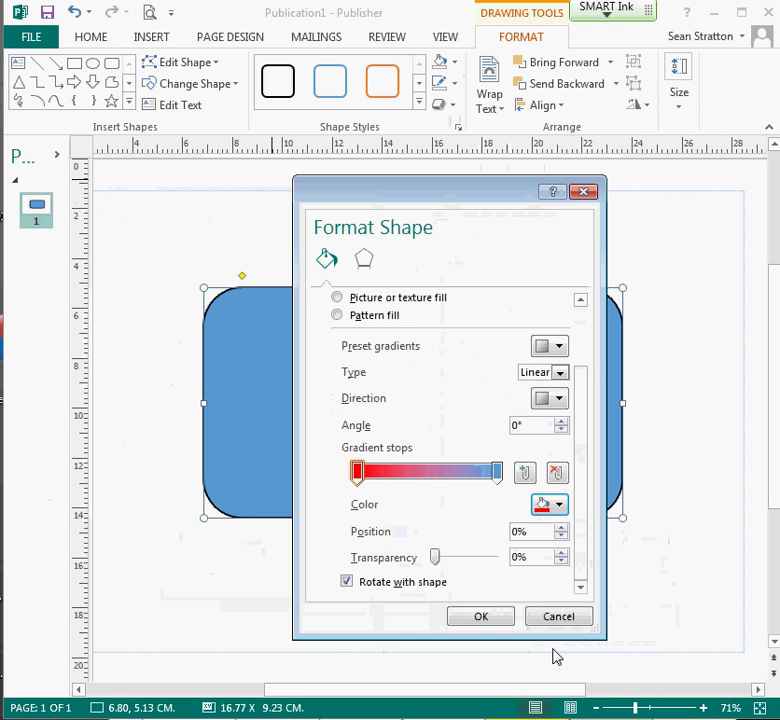
click(498, 472)
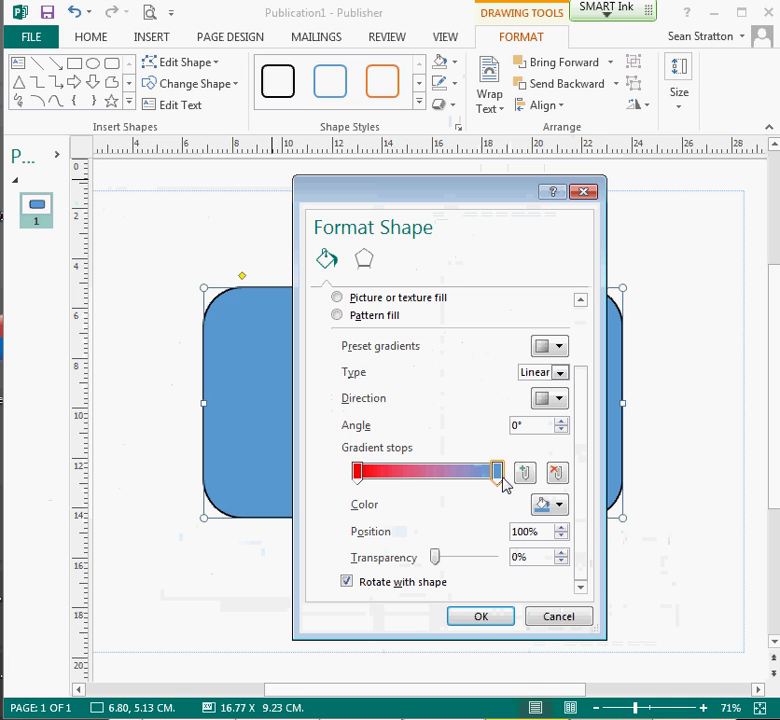
click(560, 505)
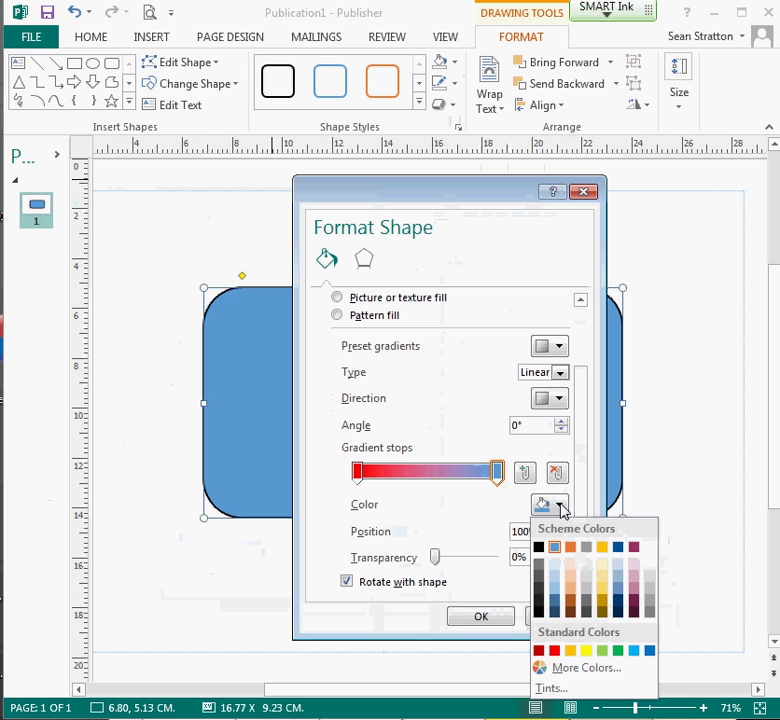
click(650, 651)
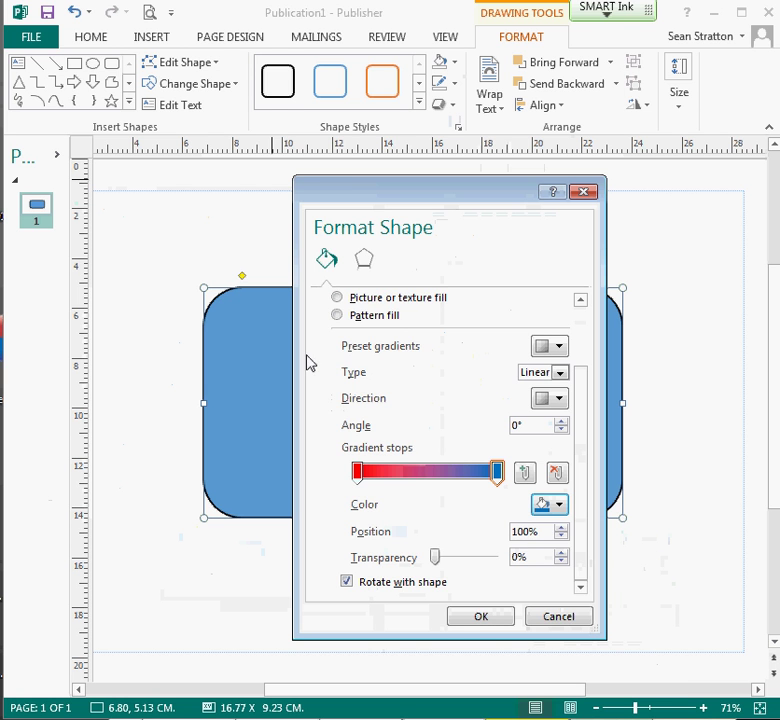
click(481, 617)
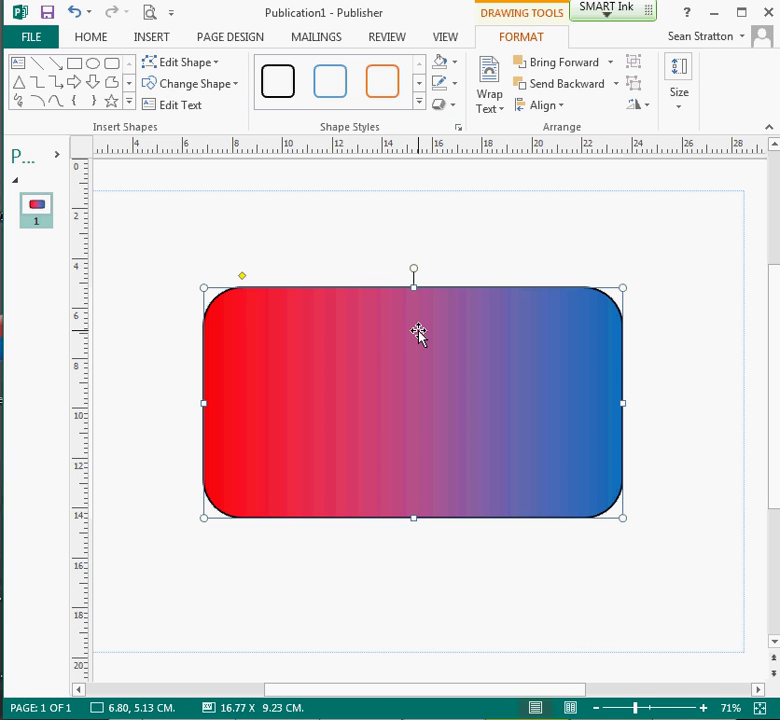
Reopen the gradient settings and add a red gradient stop at 49%
click(456, 63)
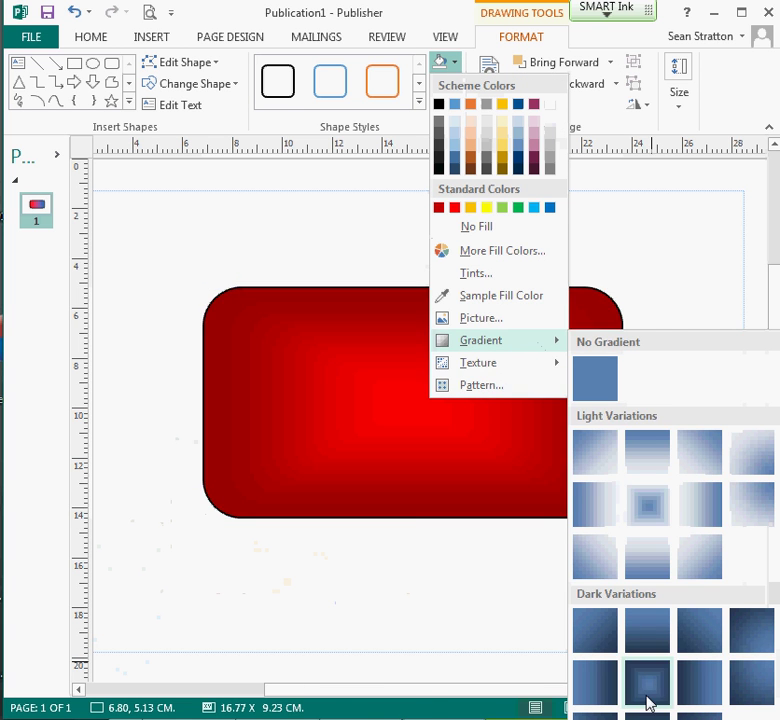
click(620, 719)
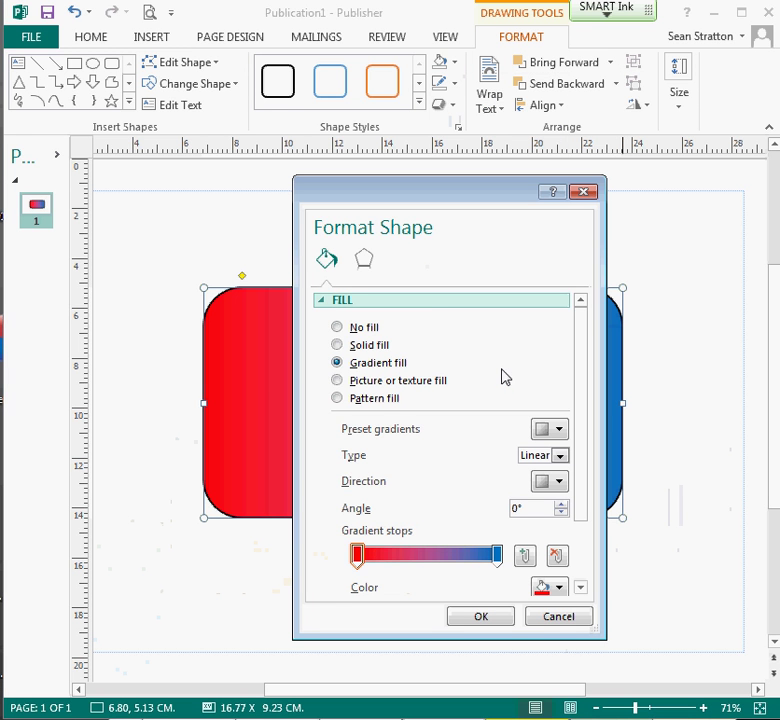
click(427, 555)
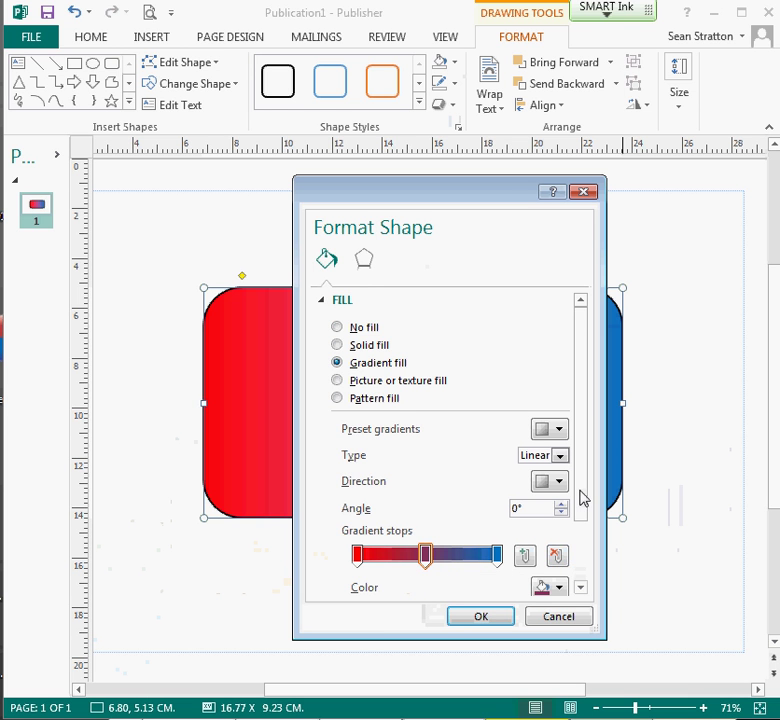
scroll(580, 500, down, 2)
click(561, 567)
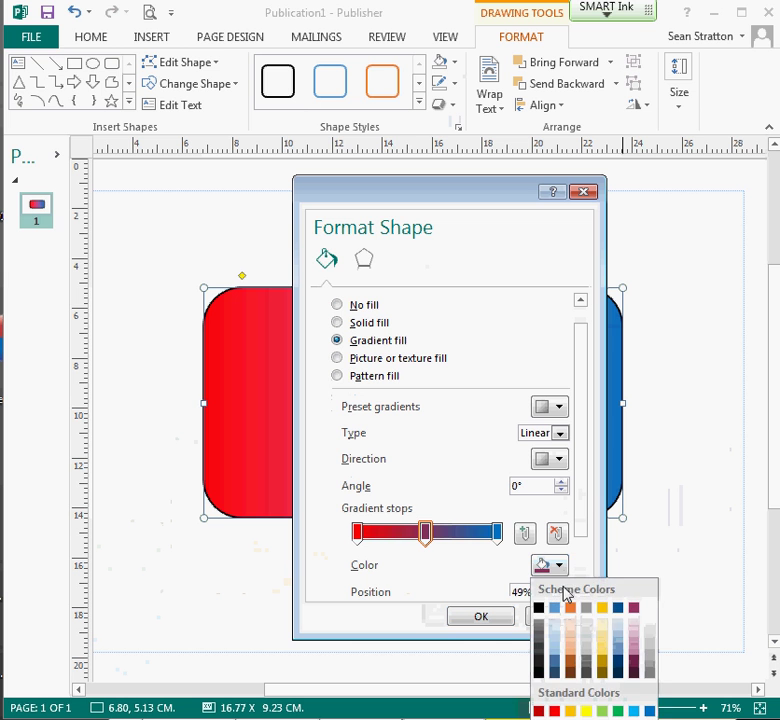
click(554, 707)
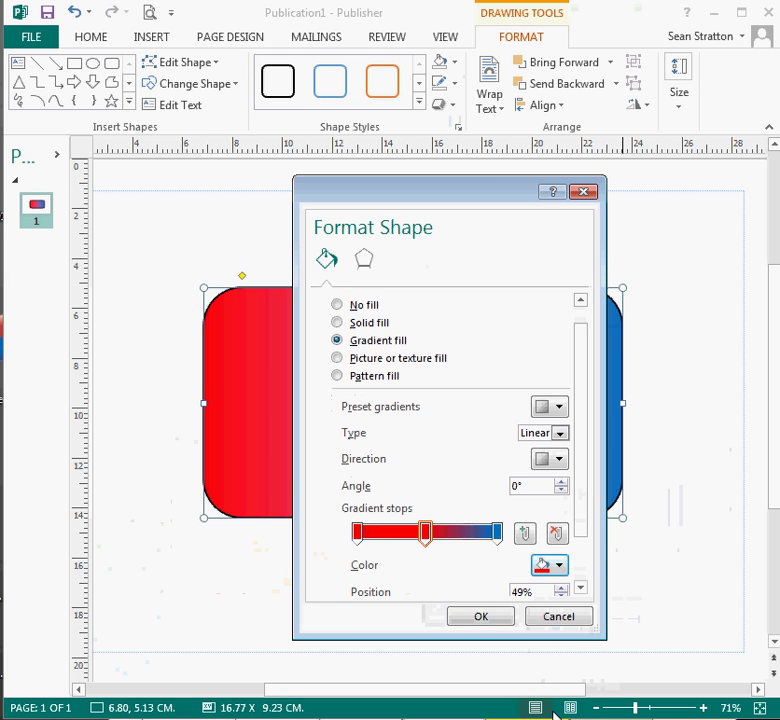
Add a blue gradient stop at 57% and apply the sharper red/blue gradient
click(438, 536)
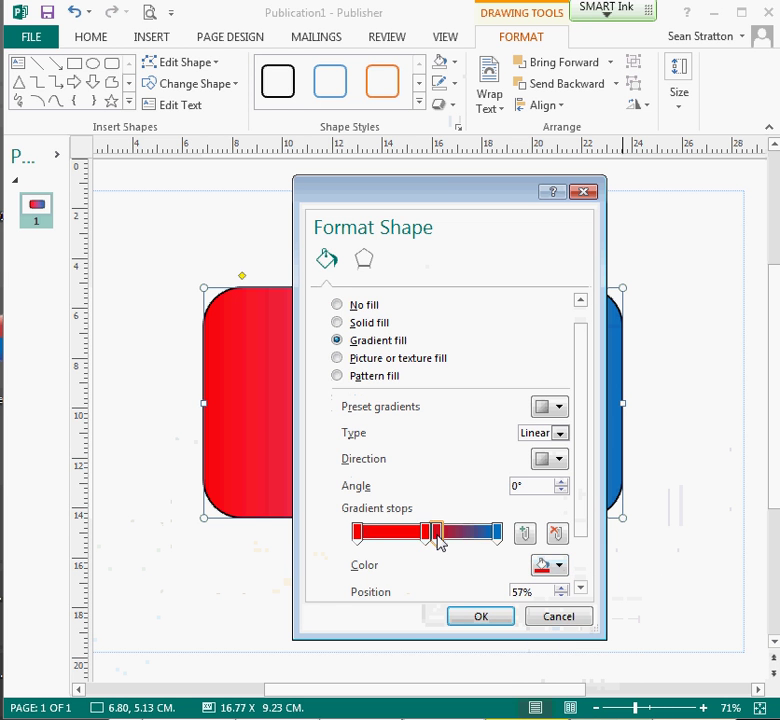
click(560, 567)
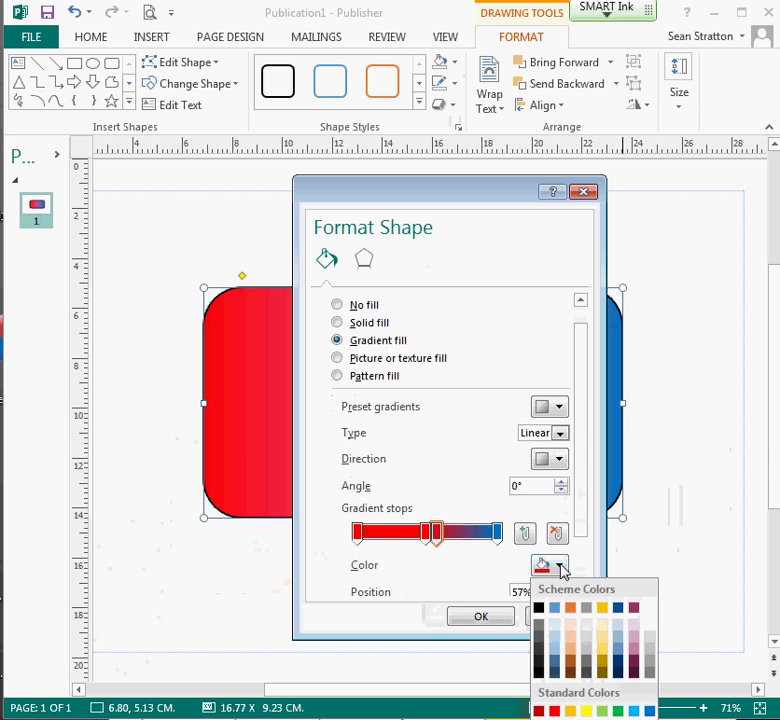
click(648, 710)
click(498, 619)
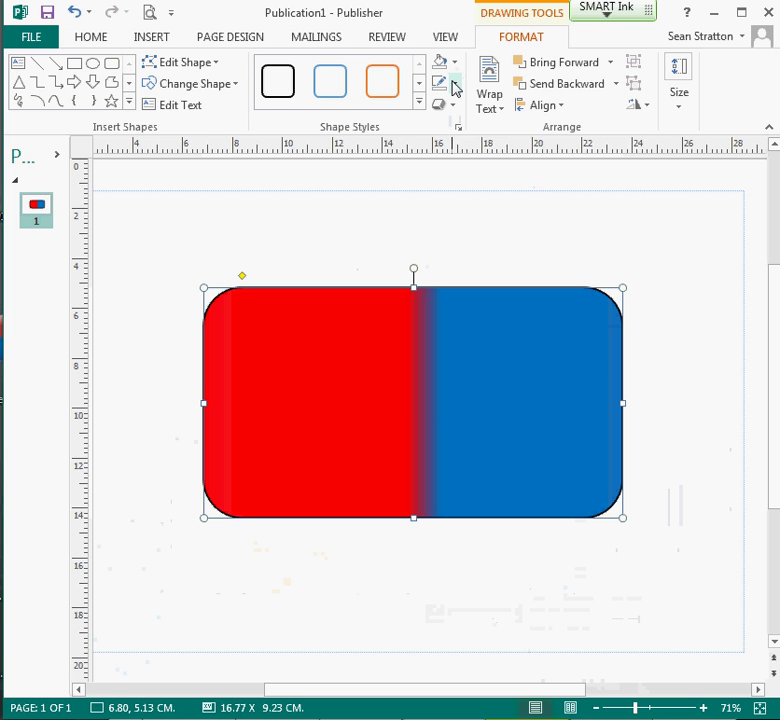
click(455, 89)
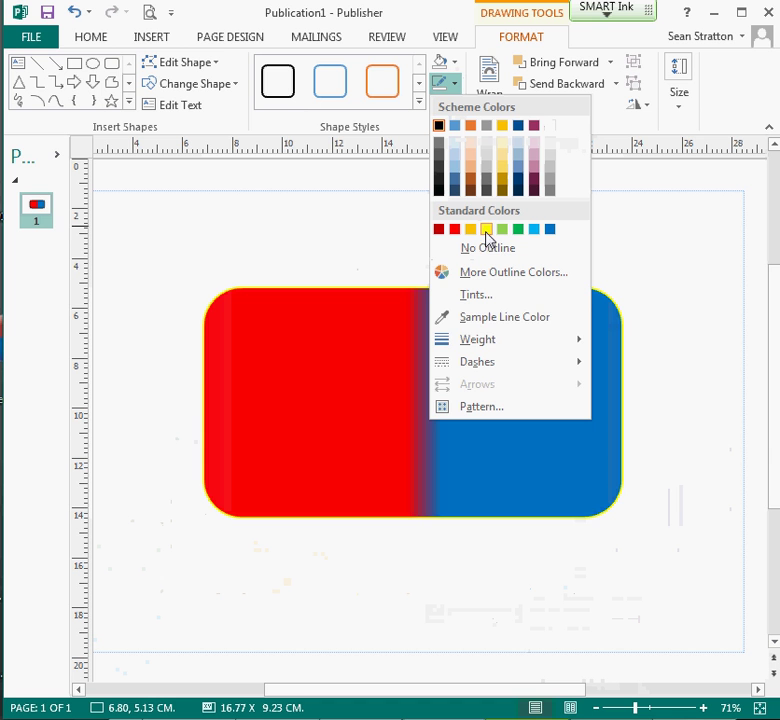
Give the rectangle a 6 pt gold outline and deselect it to view the border
mouse_move(545, 341)
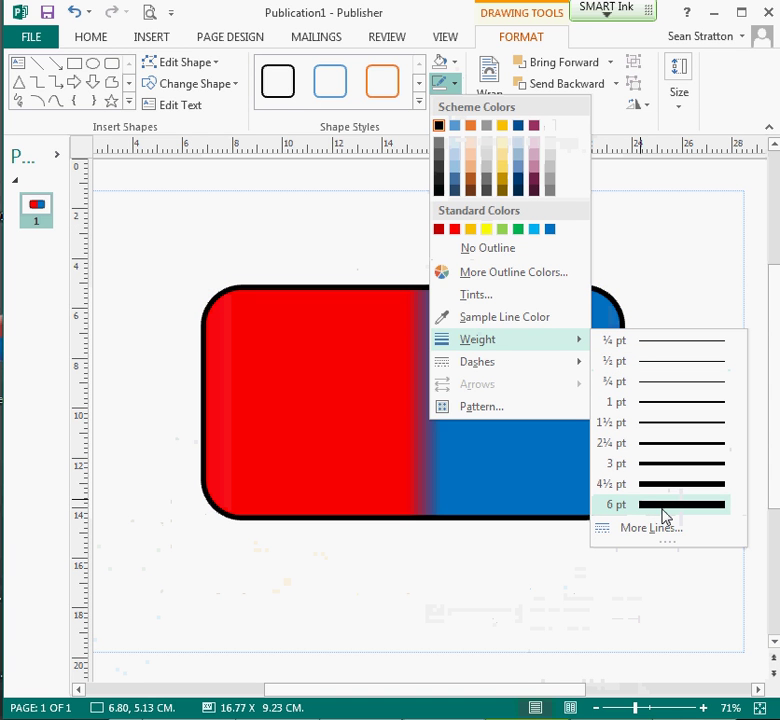
click(665, 507)
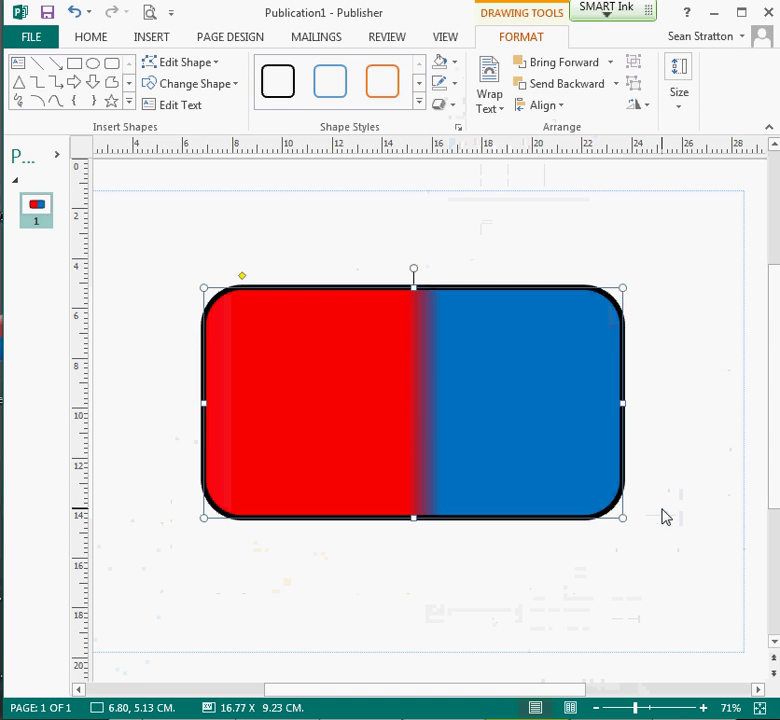
click(455, 88)
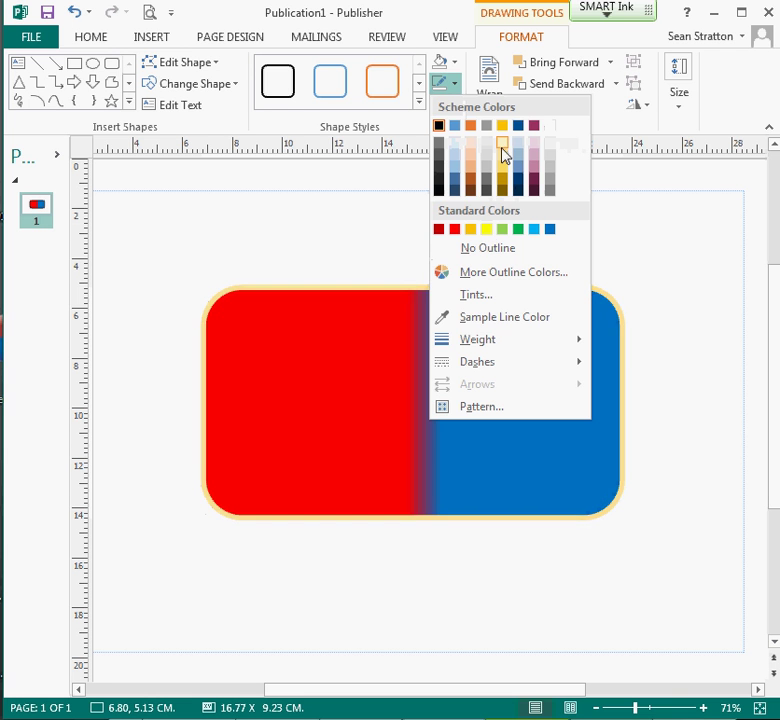
click(503, 173)
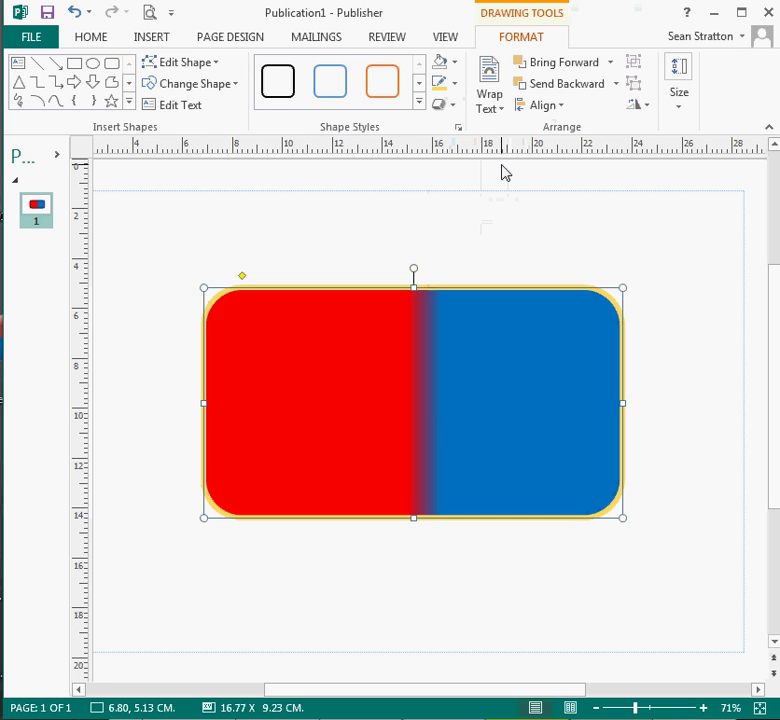
click(662, 421)
click(414, 392)
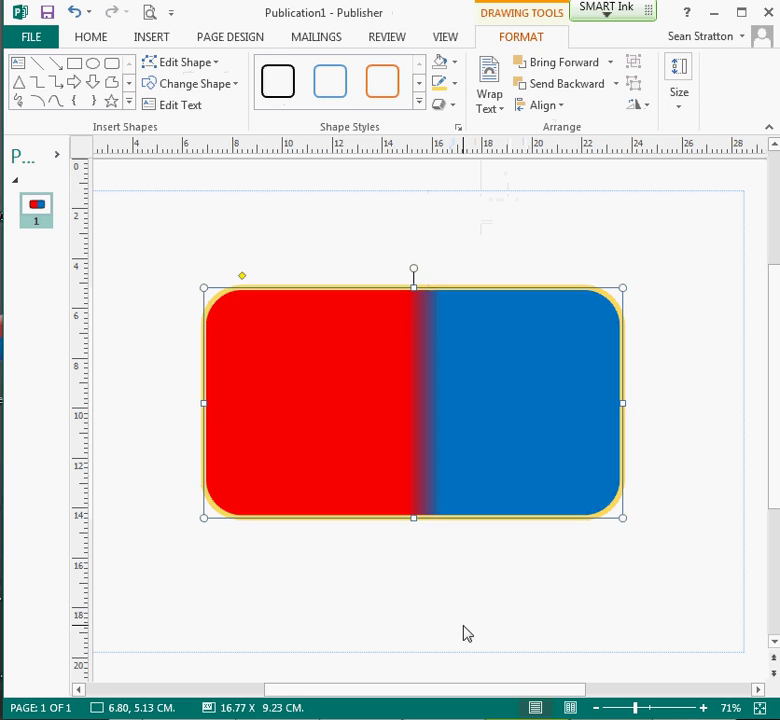
click(449, 656)
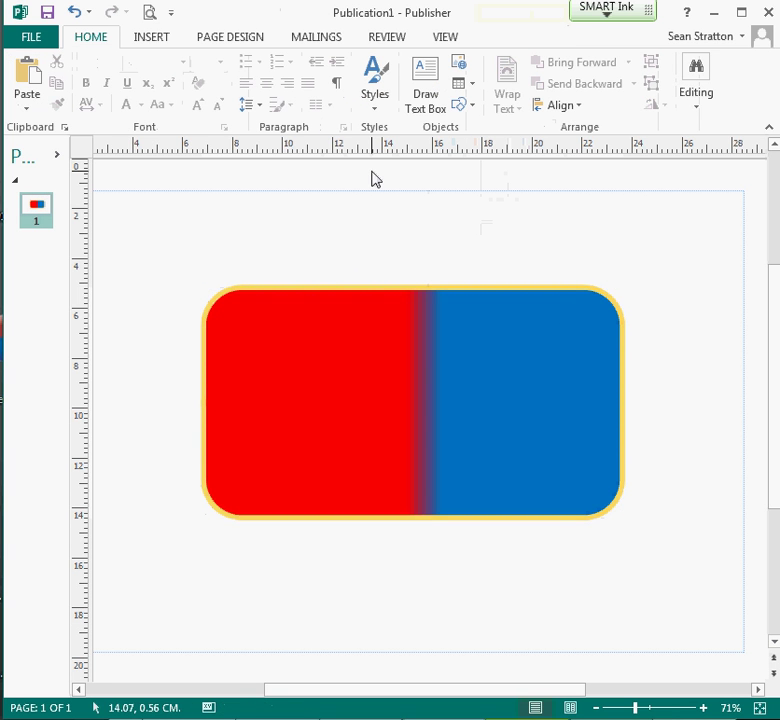
Insert a plain-style WordArt containing the single letter L
click(158, 40)
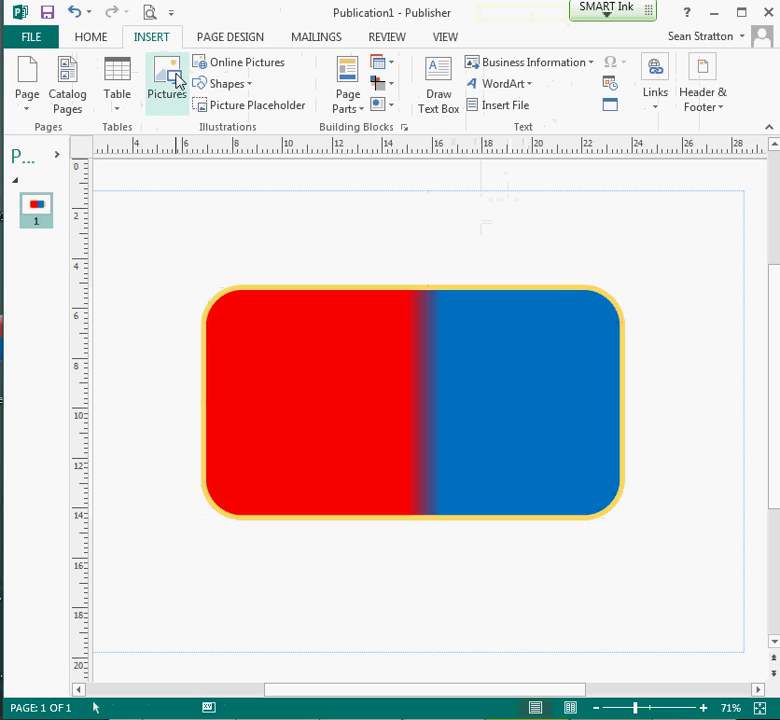
click(514, 85)
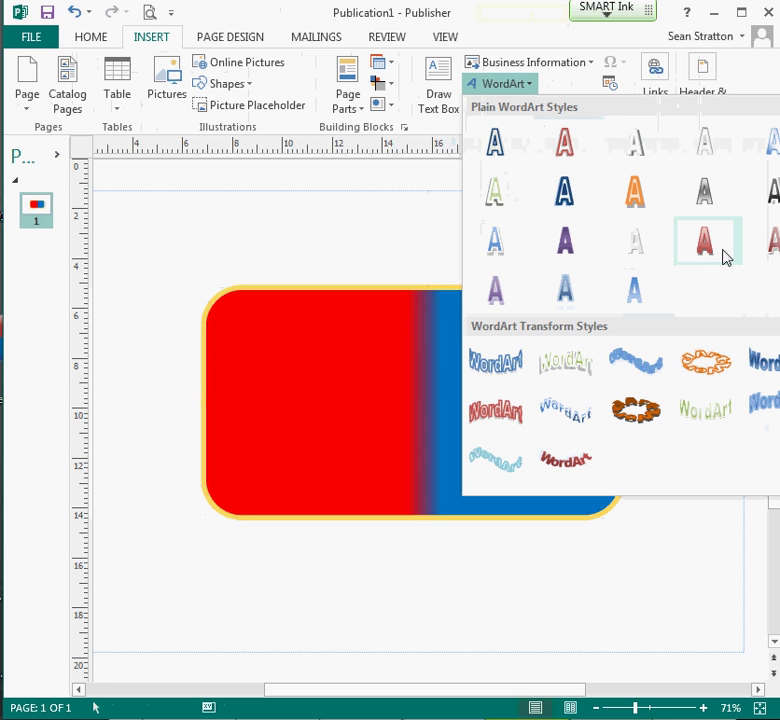
click(592, 209)
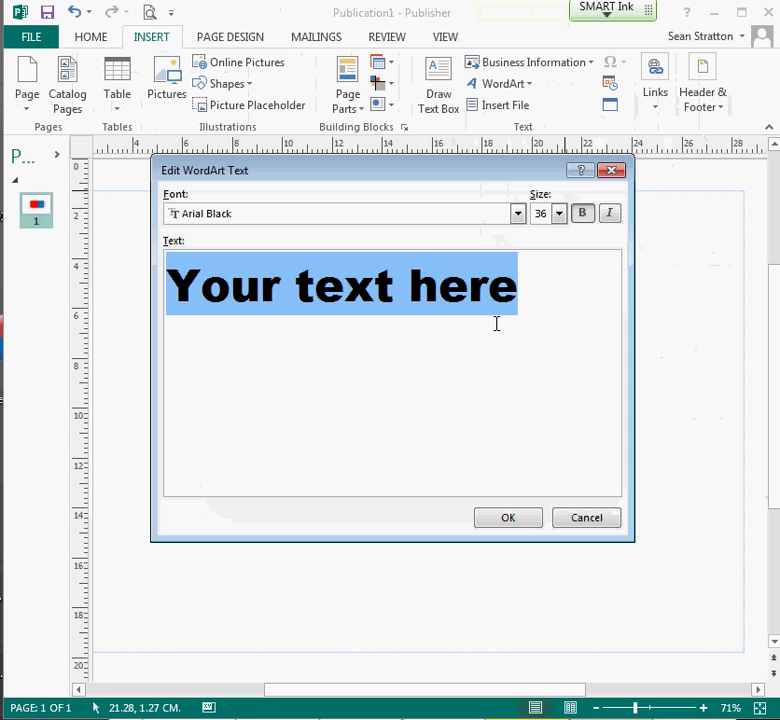
text(L)
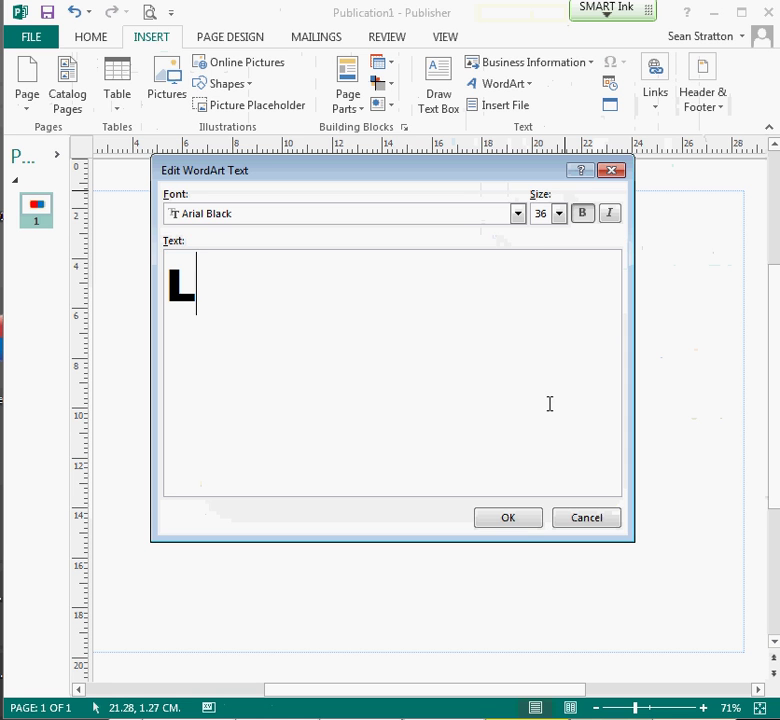
click(508, 518)
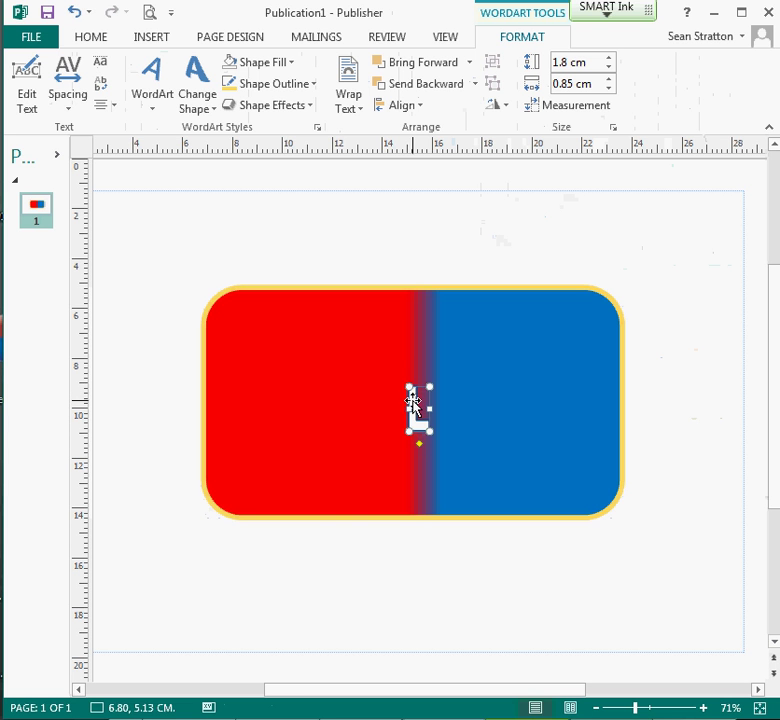
Enlarge the L to the badge height, move it onto the blue half, and copy it onto the red half
drag(412, 393, 401, 498)
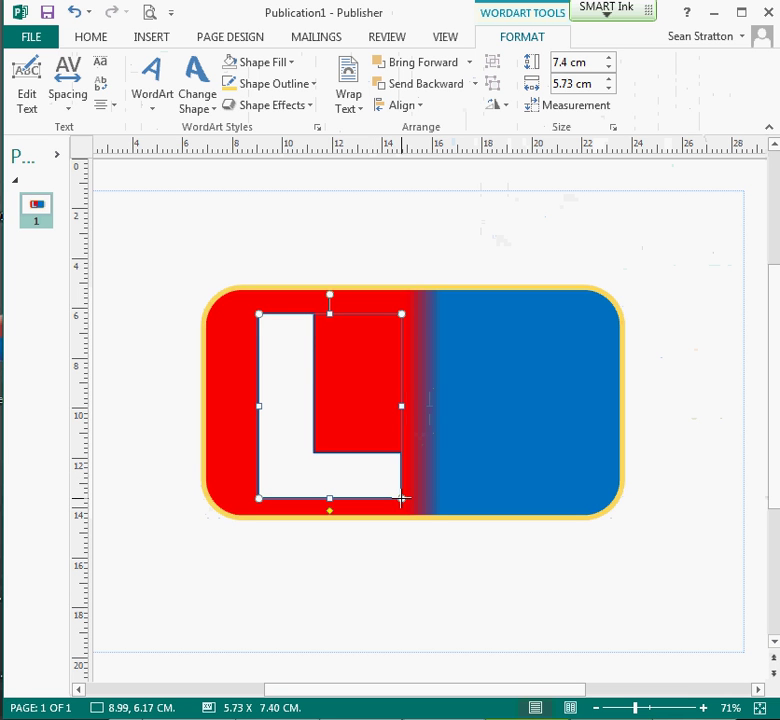
drag(286, 402, 470, 398)
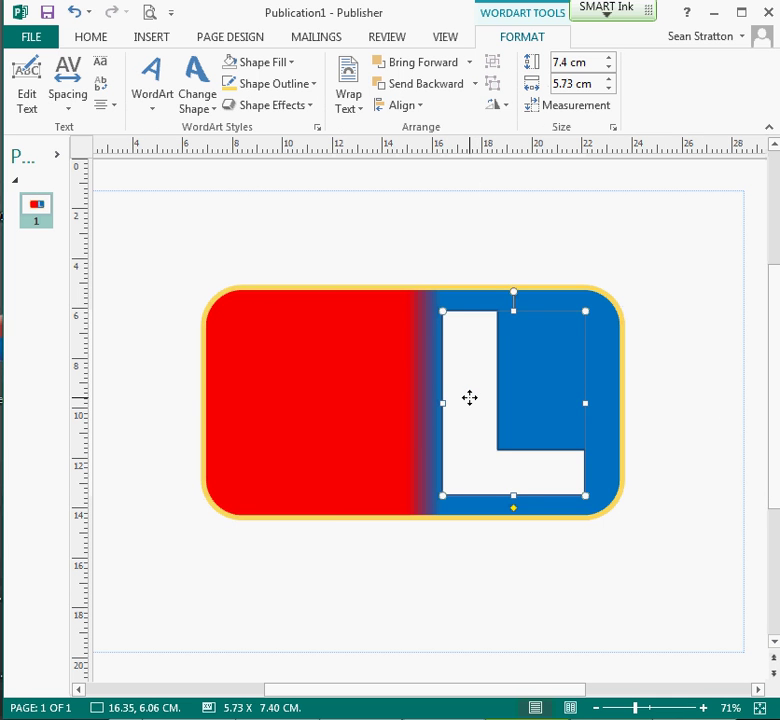
drag(469, 398, 289, 371)
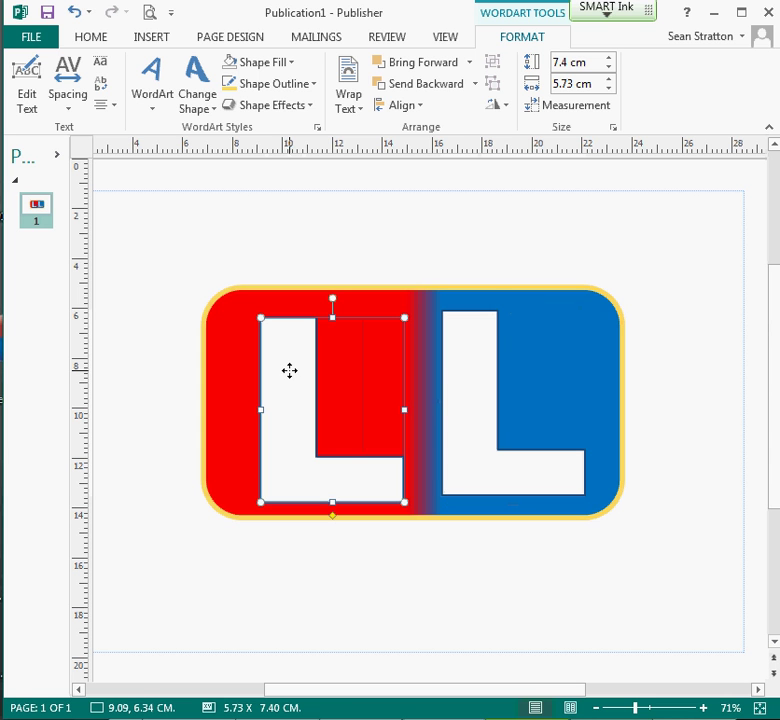
Flip the red-half L horizontally and line it up level with the right L
click(508, 106)
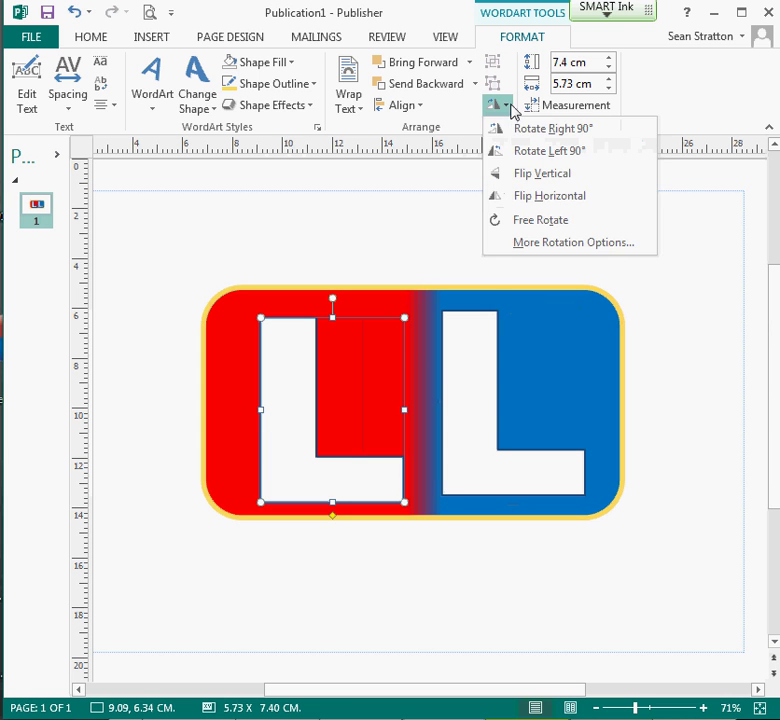
click(547, 200)
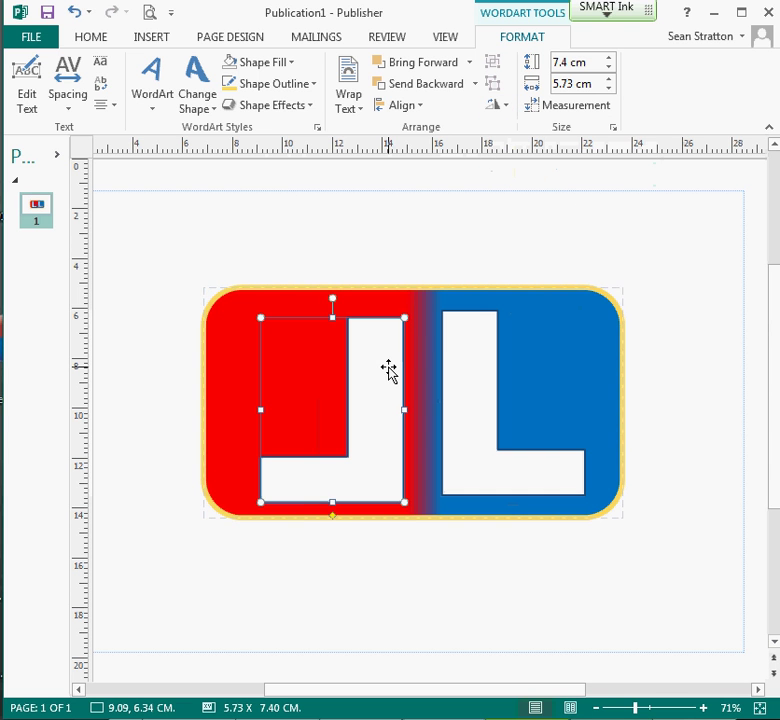
drag(385, 368, 385, 361)
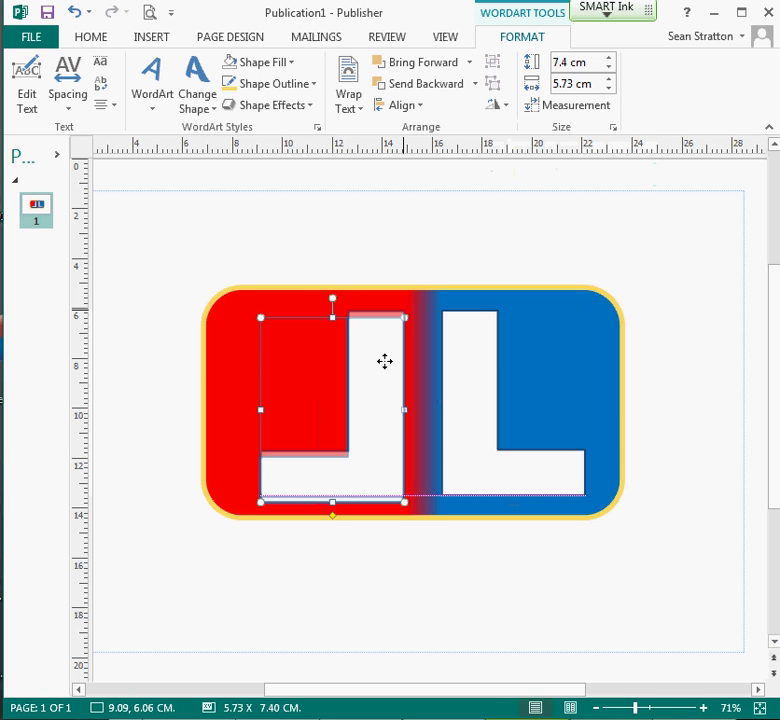
drag(385, 361, 385, 365)
drag(467, 359, 469, 357)
click(707, 357)
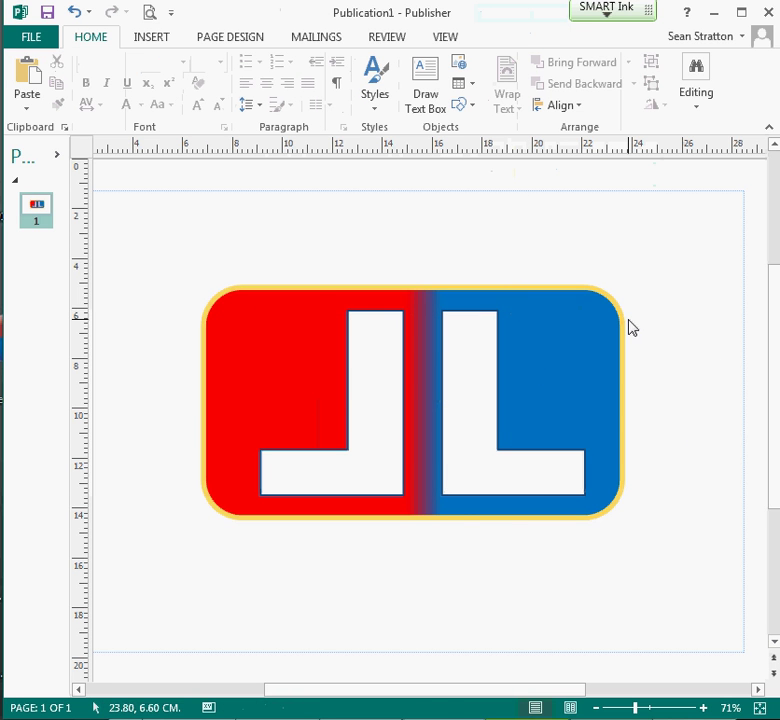
Center the rectangle behind the two Ls, then group the rectangle and both letters
mouse_move(240, 313)
mouse_down()
mouse_move(141, 250)
mouse_move(246, 324)
mouse_move(247, 316)
mouse_up()
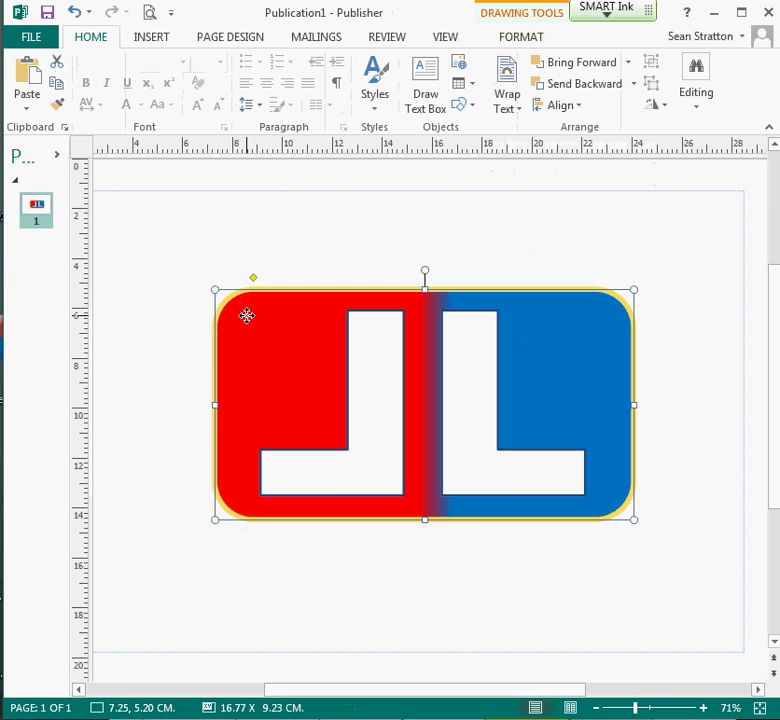
drag(164, 251, 668, 574)
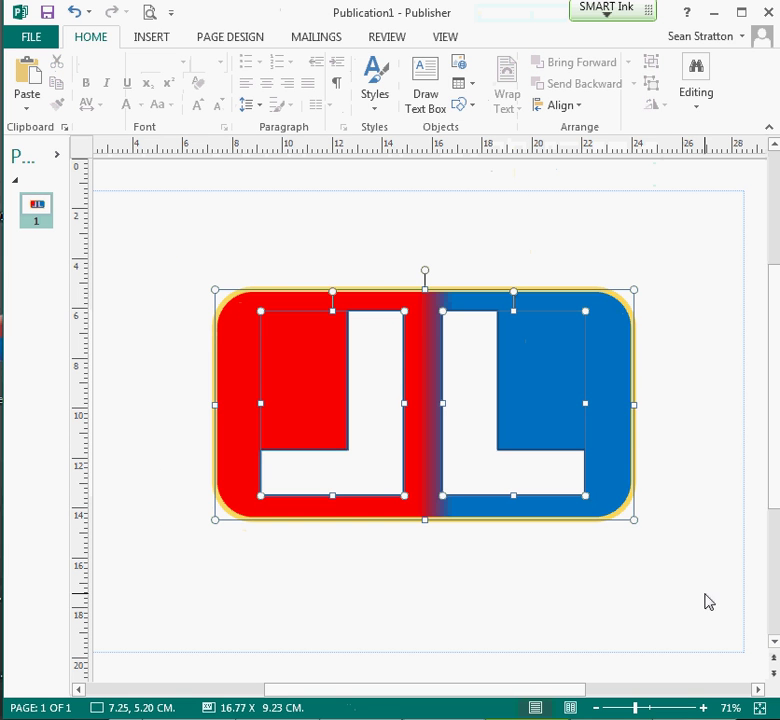
right_click(530, 378)
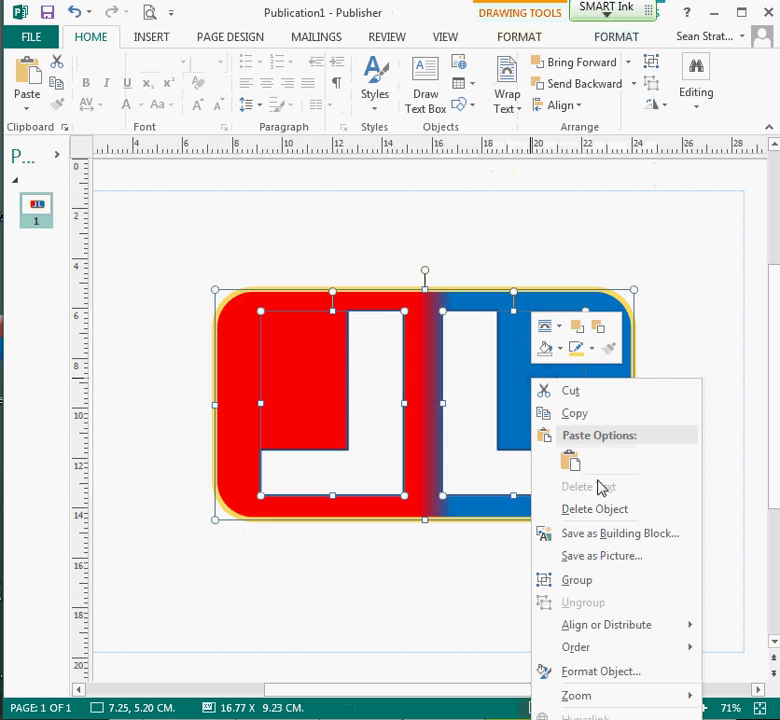
click(580, 580)
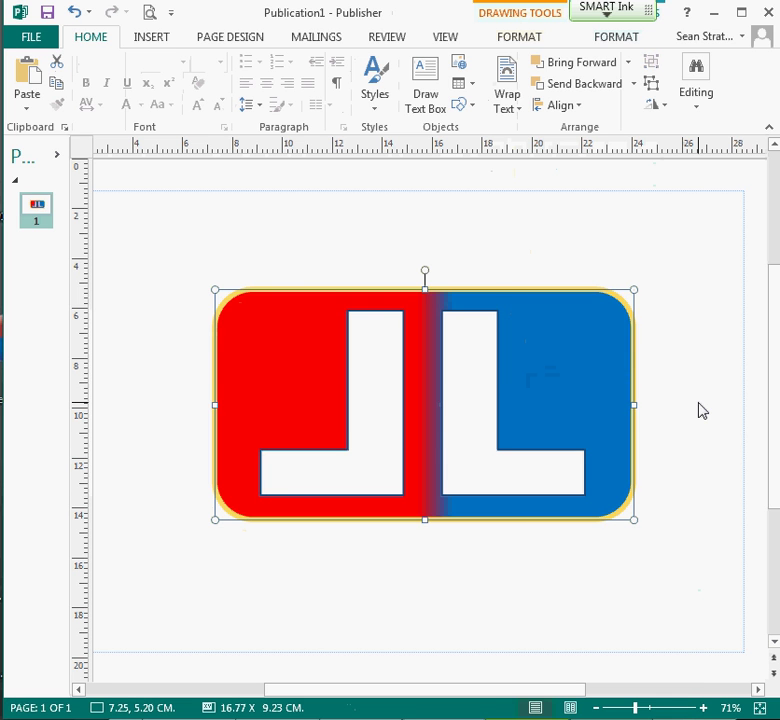
Move the logo to the top right and place a copy shrunk to about 4.82 × 2.65 cm at the lower right
drag(585, 393, 466, 303)
drag(466, 303, 650, 330)
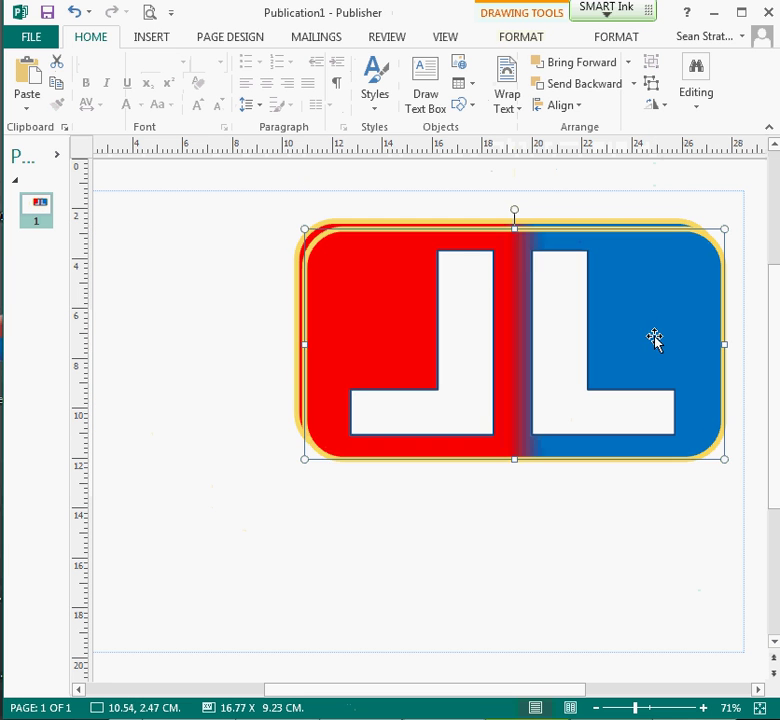
drag(522, 261, 352, 420)
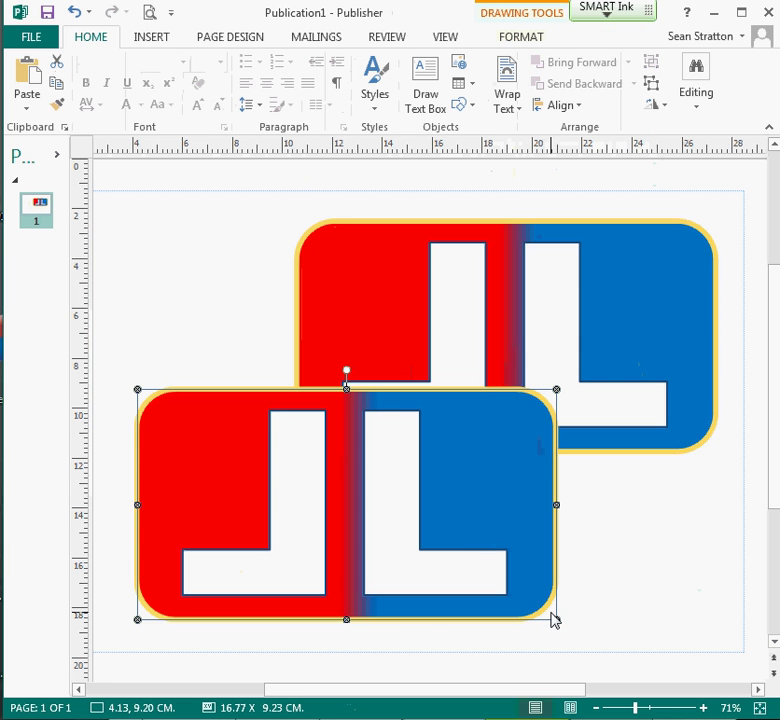
drag(139, 391, 258, 456)
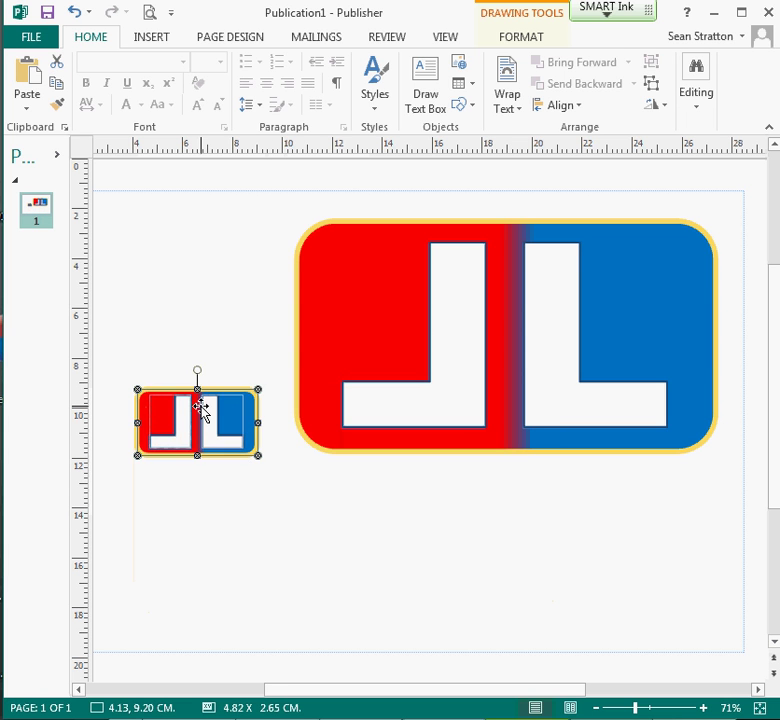
mouse_move(200, 410)
mouse_down()
mouse_move(211, 433)
mouse_move(550, 591)
mouse_move(579, 573)
mouse_up()
click(391, 551)
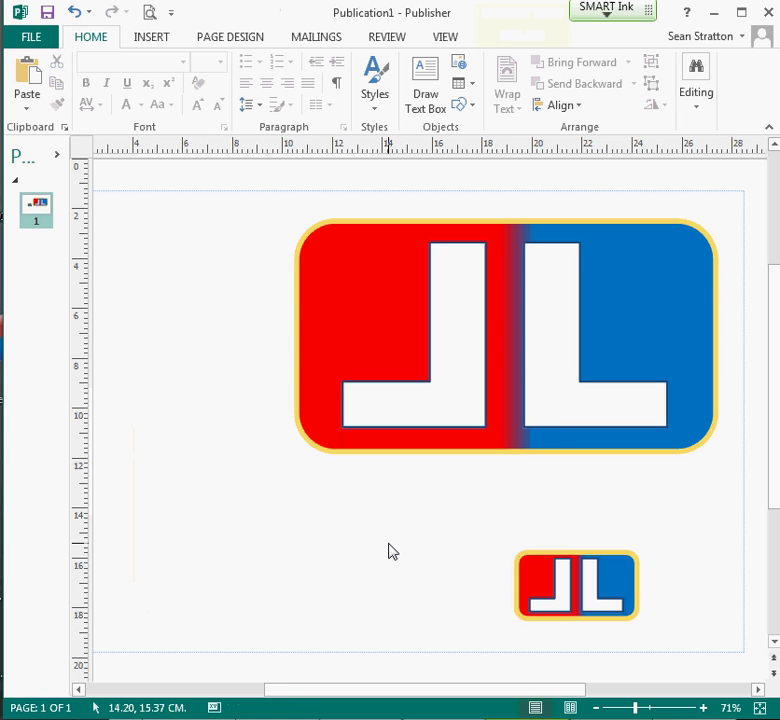